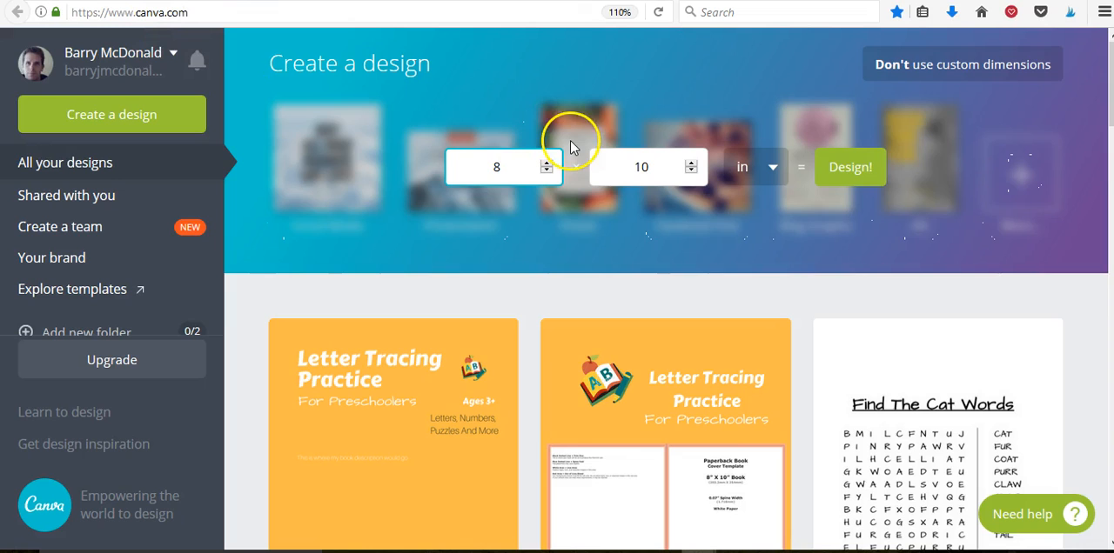
Reset the design creation area and choose to use custom dimensions for the new design.
left_click(886, 66)
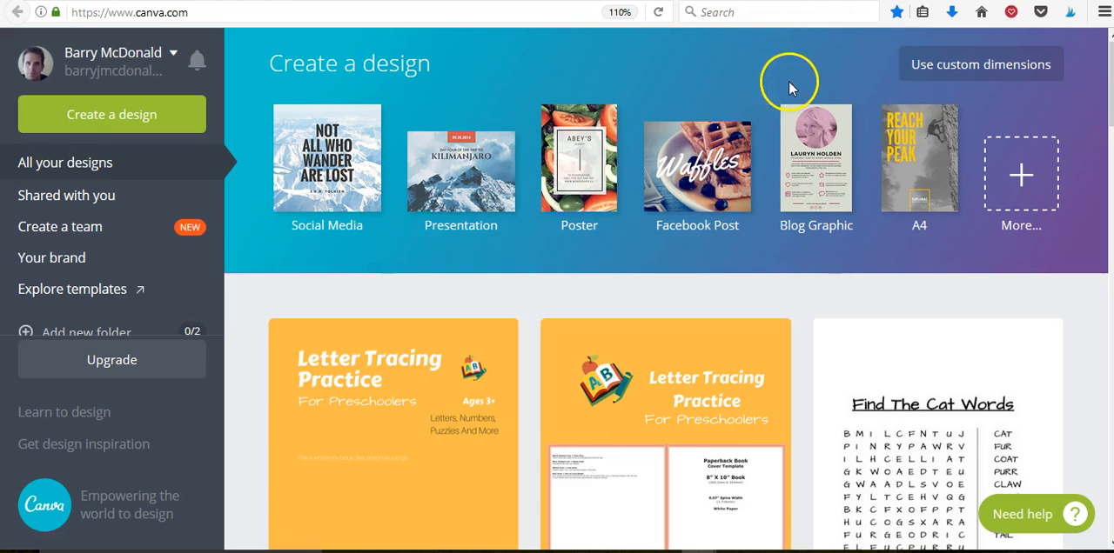
left_click(948, 67)
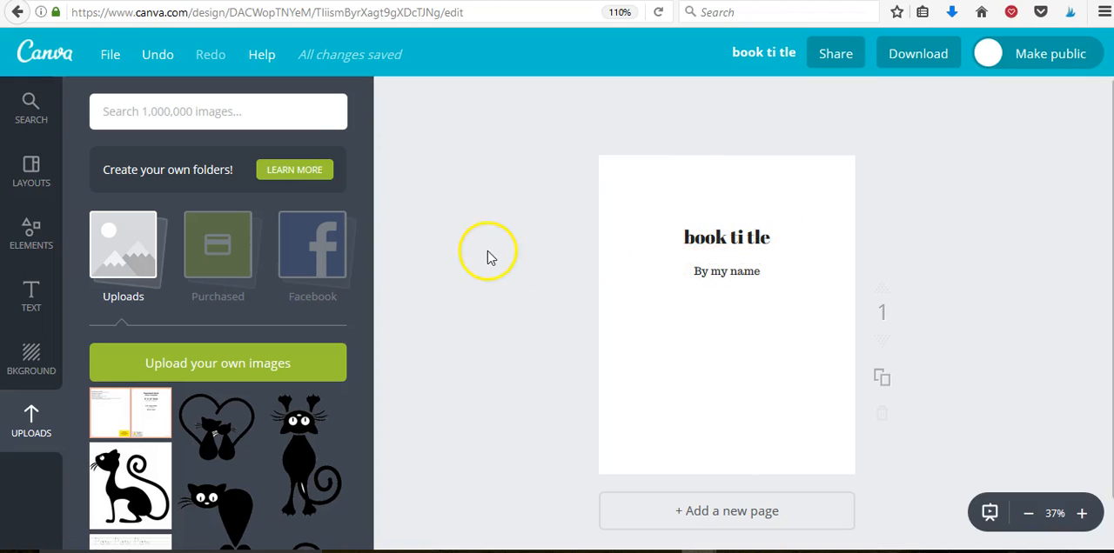
Select the book title text on page 1 and look through the fonts available for it.
left_click(31, 298)
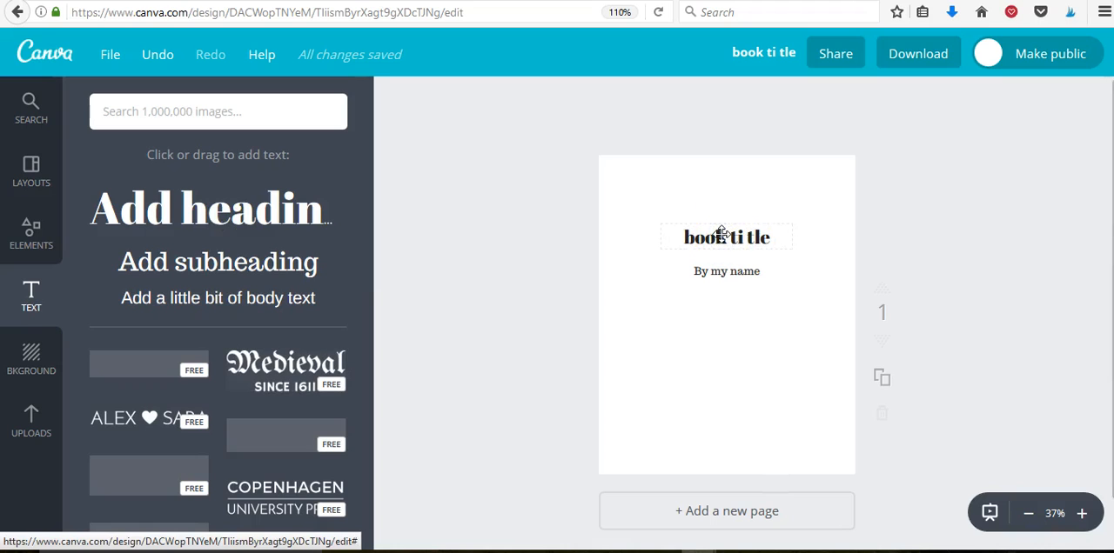
left_click(722, 235)
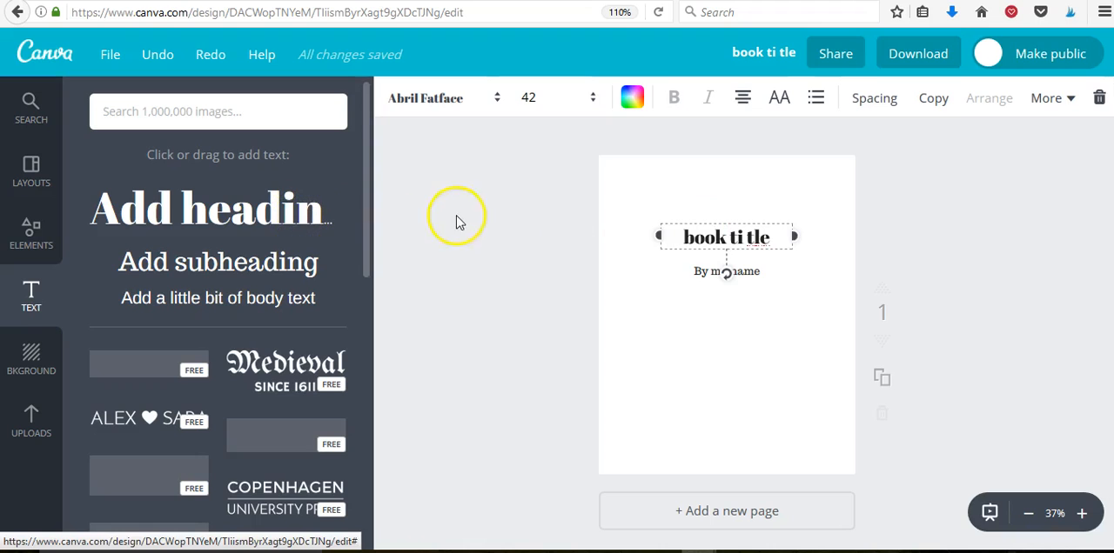
left_click(499, 100)
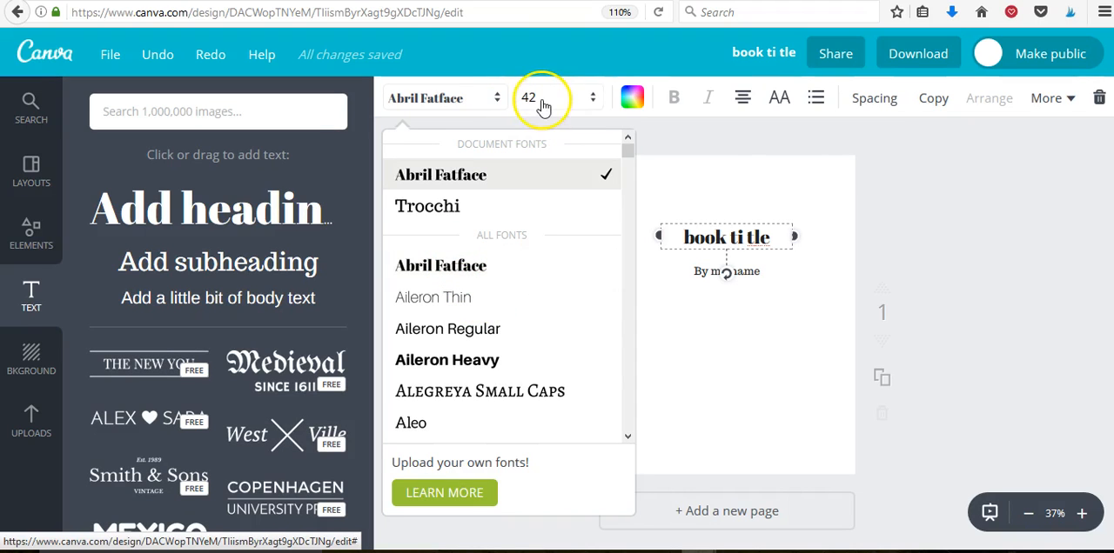
left_click(660, 147)
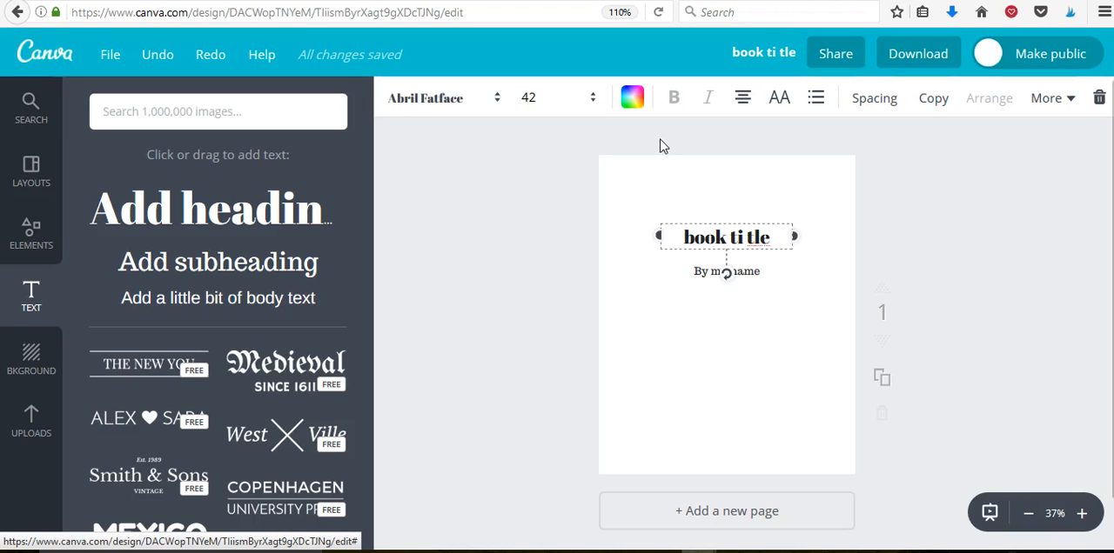
left_click(730, 221)
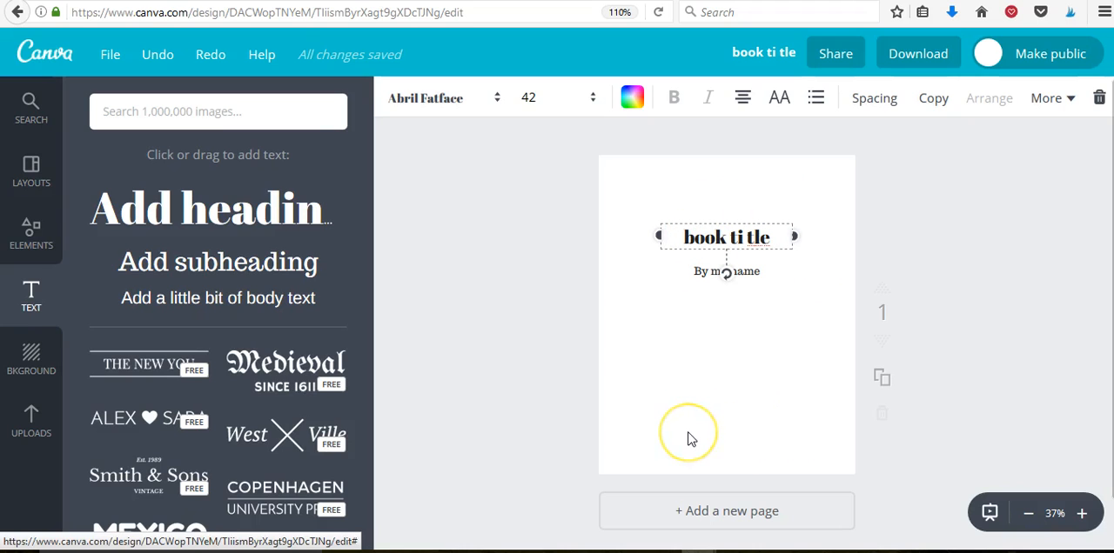
Add a blank second page after the title page.
left_click(724, 517)
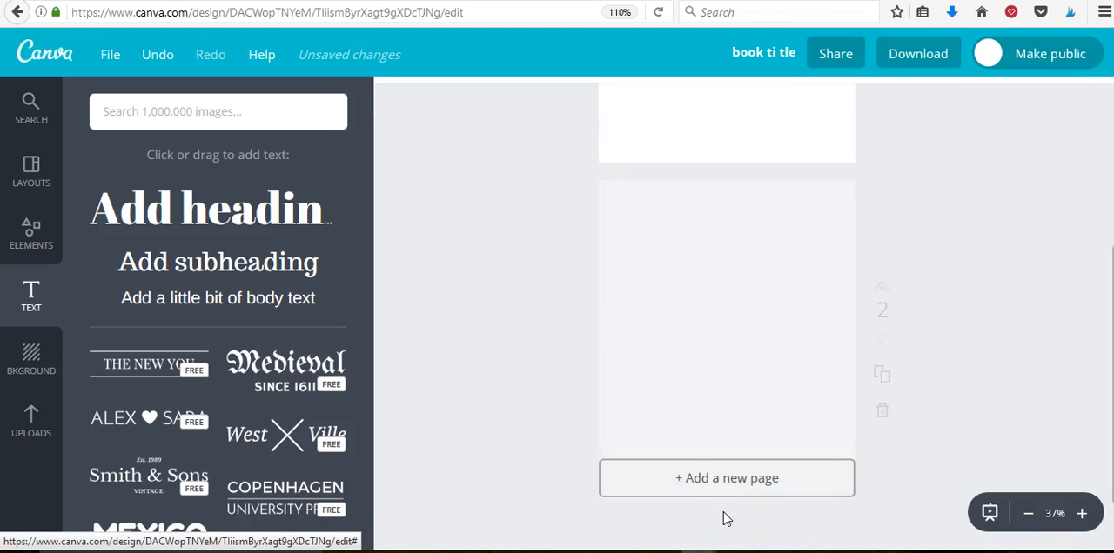
left_click(729, 270)
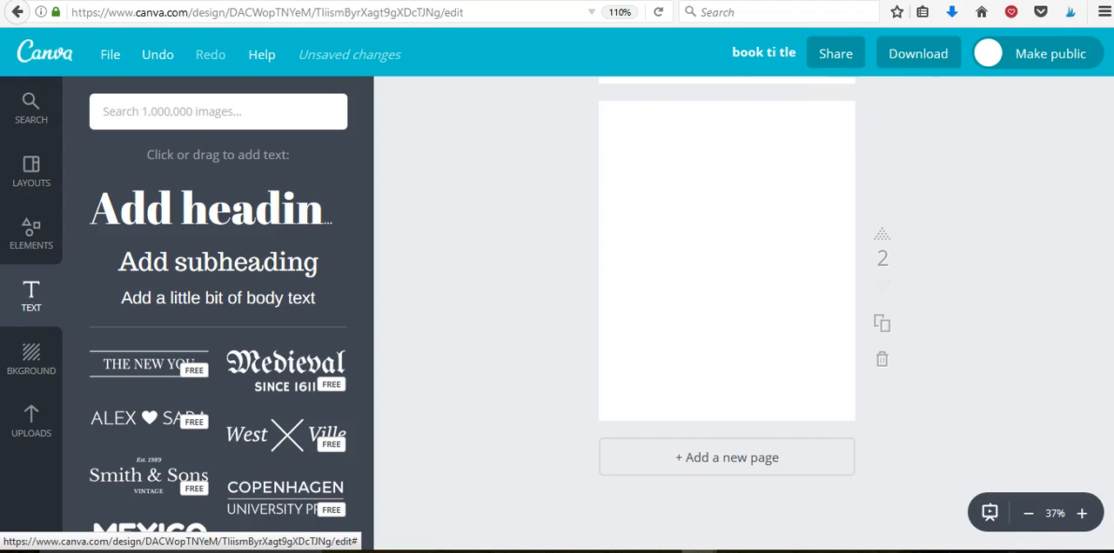
Switch to The Book Designer website and read through its copyright page samples, including the long one with a CIP data block.
left_click(380, 1)
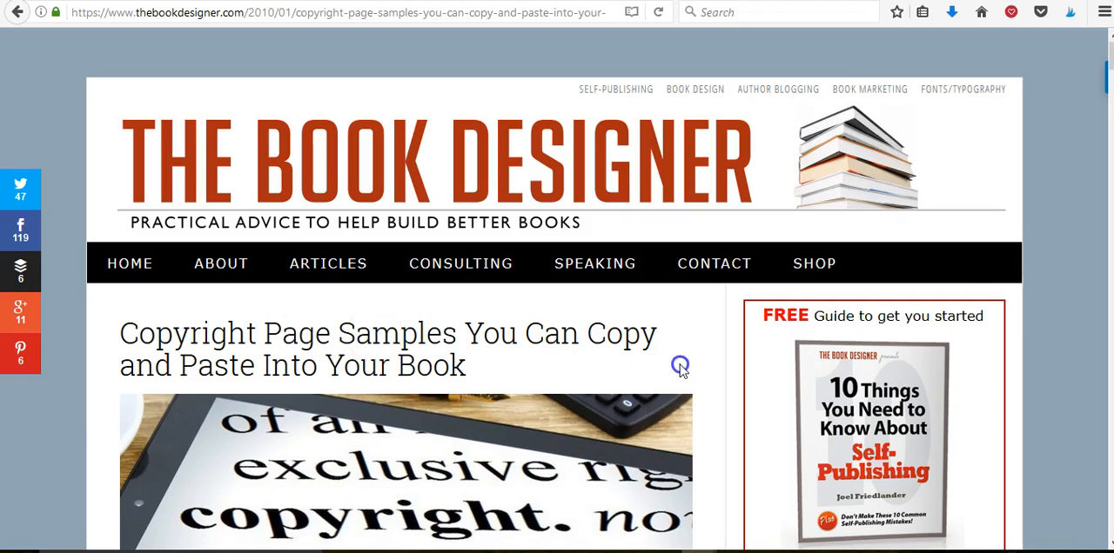
scroll(681, 370, "down", 5)
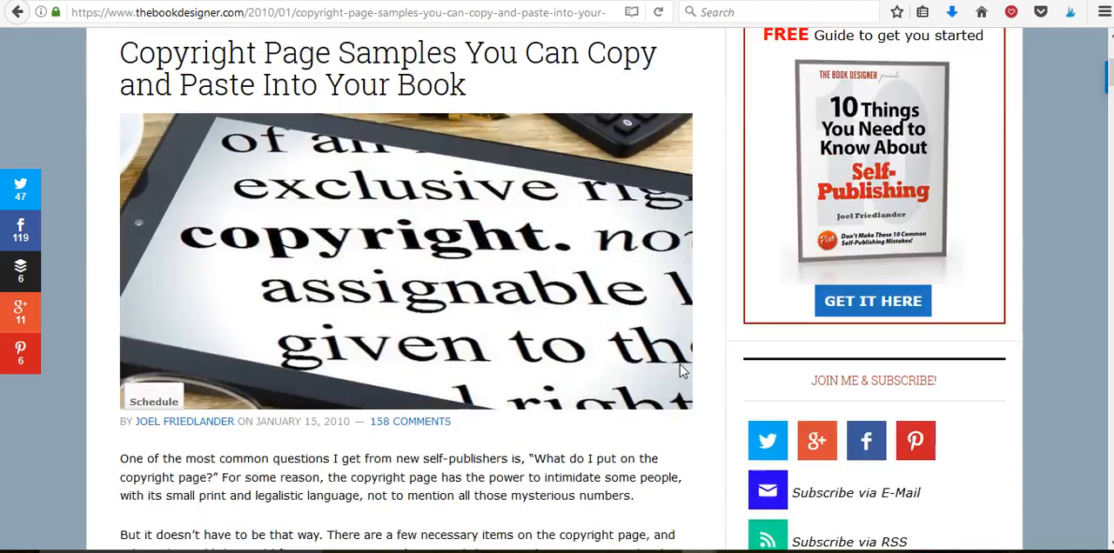
scroll(682, 370, "down", 10)
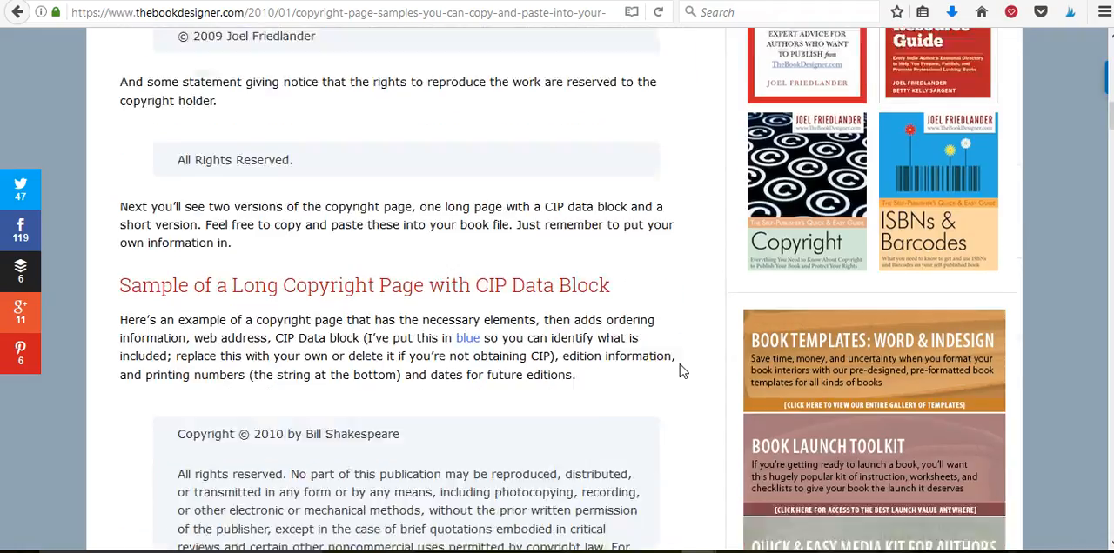
scroll(681, 371, "down", 5)
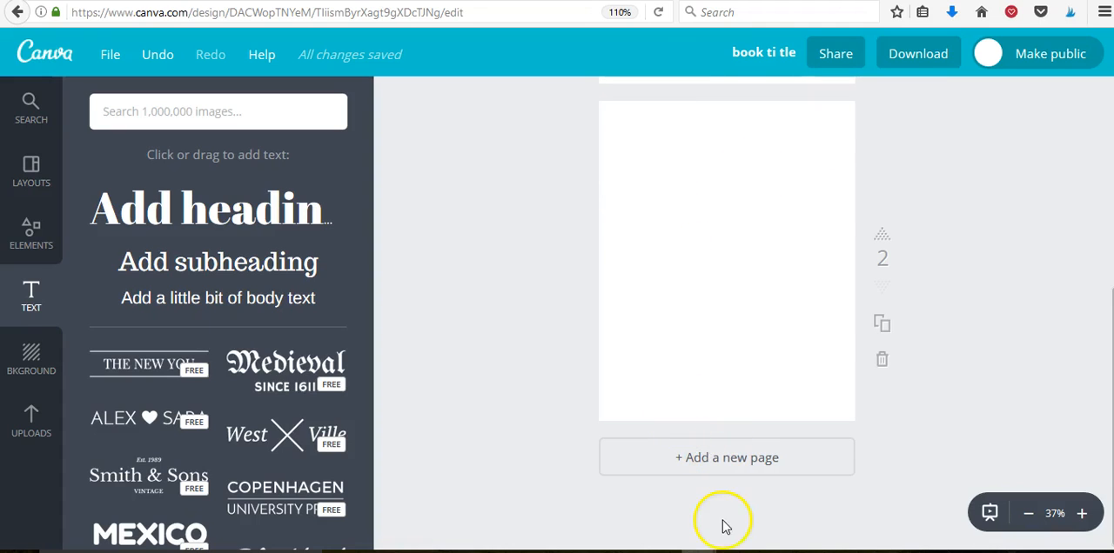
Add a third page to the book and upload the globe picture 3-icon-3.png from the Desktop folder.
left_click(717, 470)
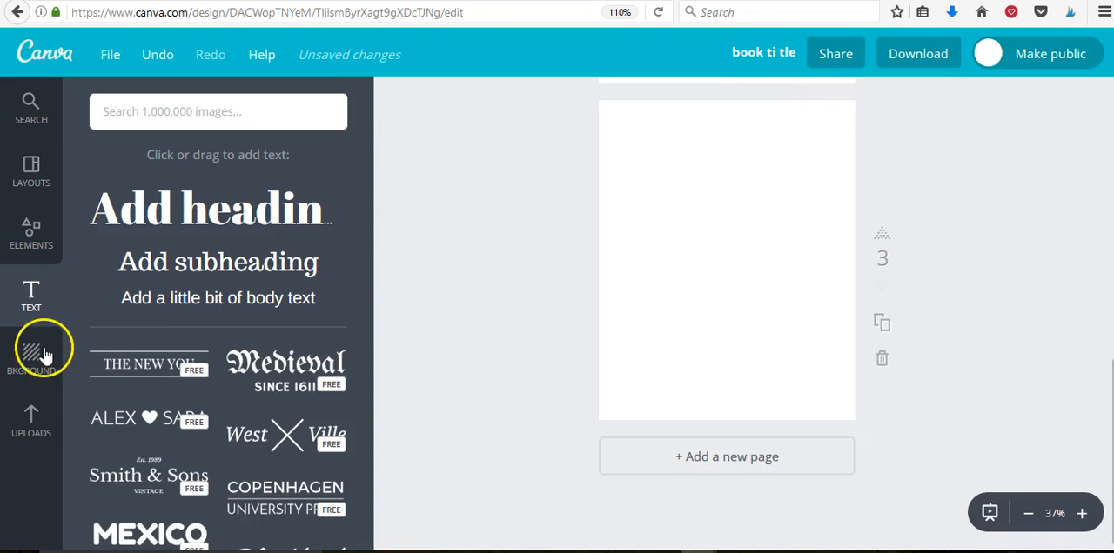
left_click(30, 433)
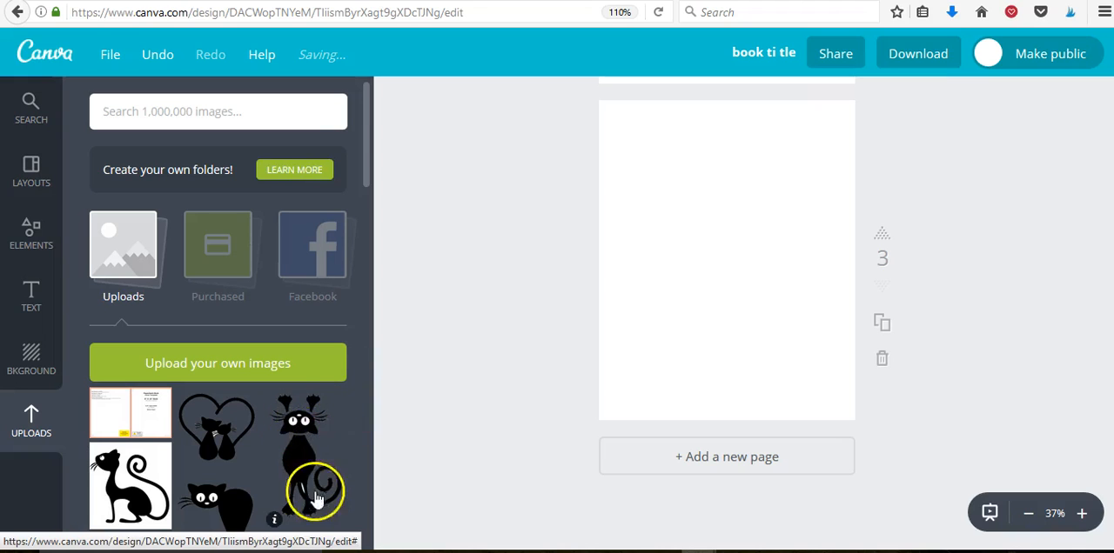
left_click(226, 369)
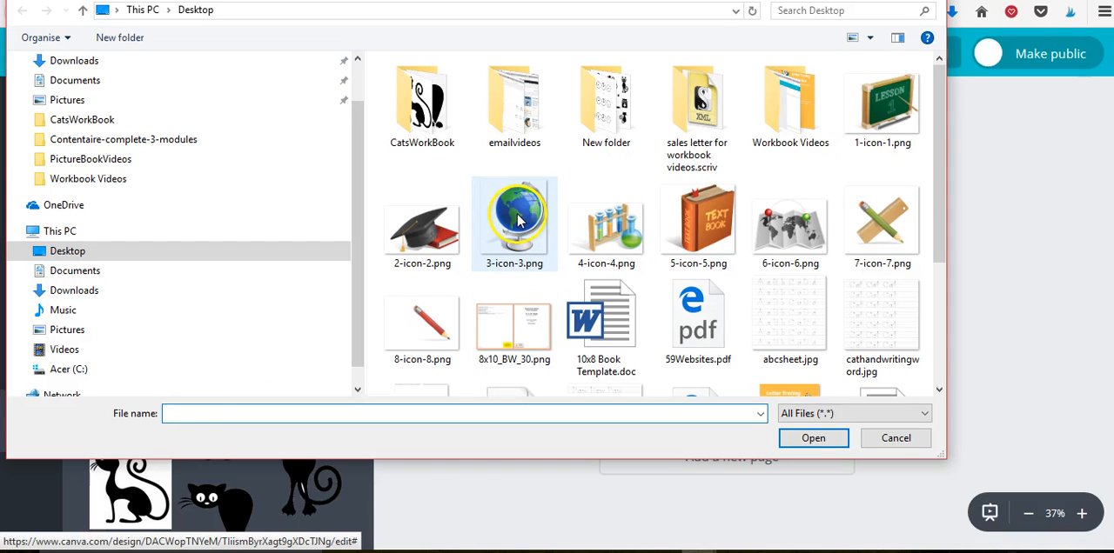
left_click(518, 220)
left_click(803, 442)
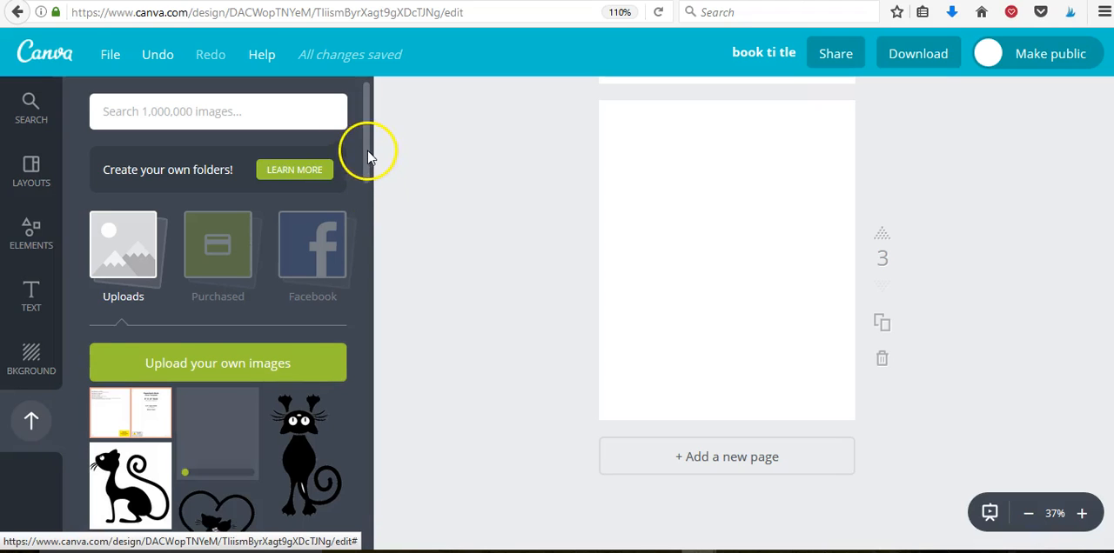
Place the uploaded cat-word tracing worksheet, beginning with "Paw Paw Paw", on page 3.
left_click_drag(368, 164, 366, 193)
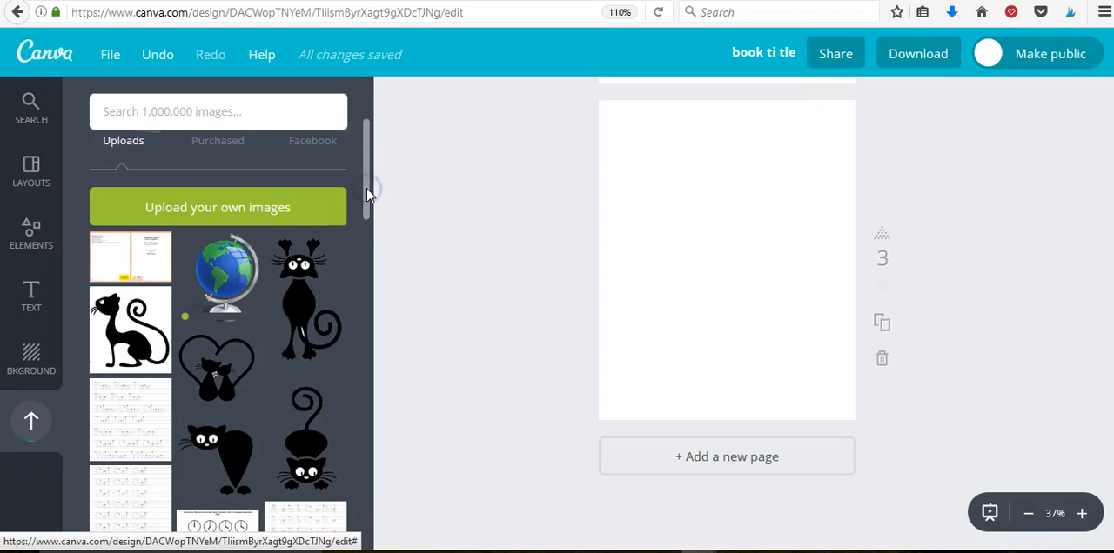
scroll(366, 193, "down", 1)
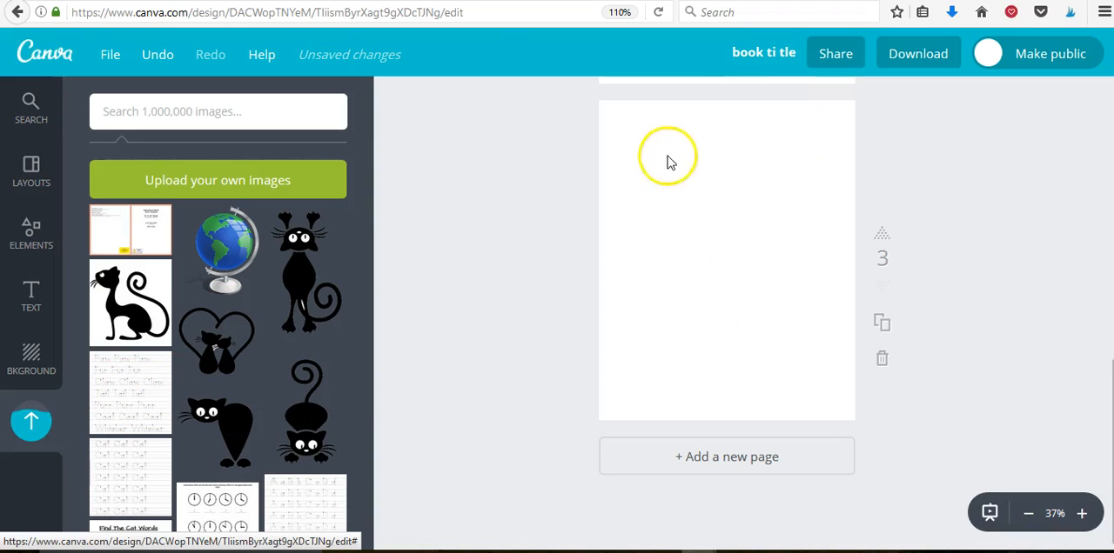
left_click(693, 275)
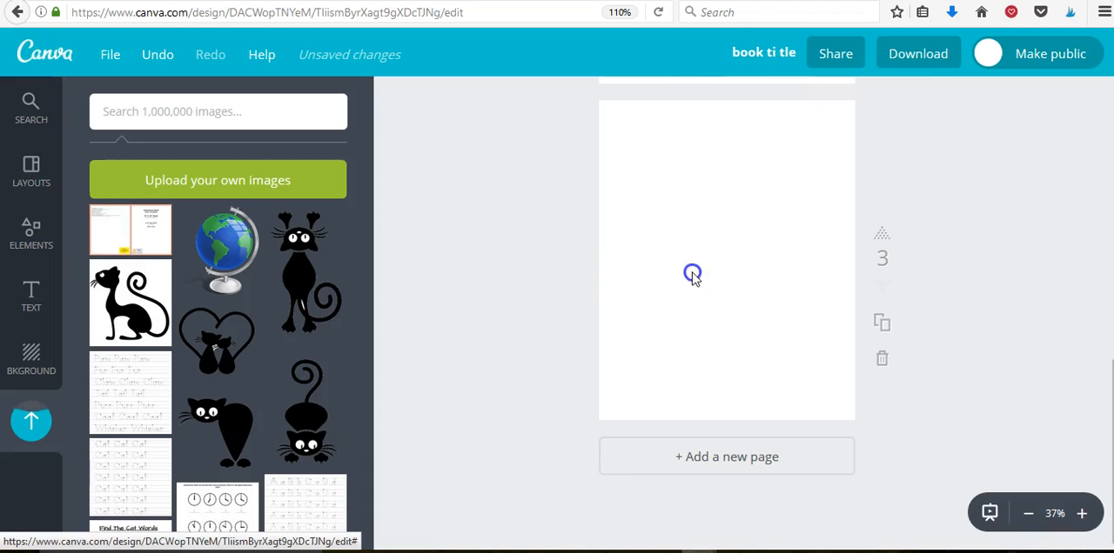
left_click(145, 397)
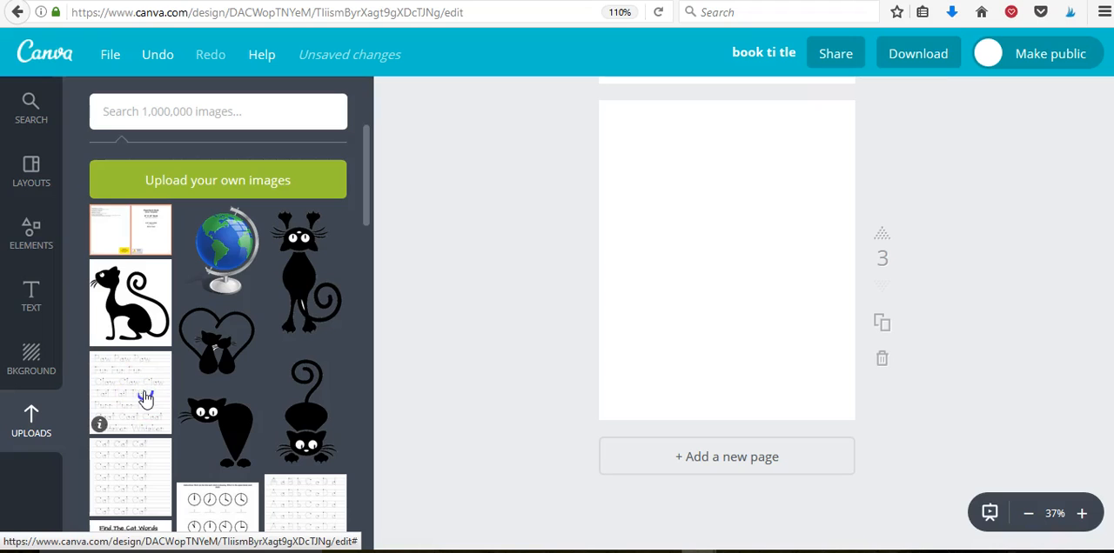
left_click_drag(145, 398, 660, 256)
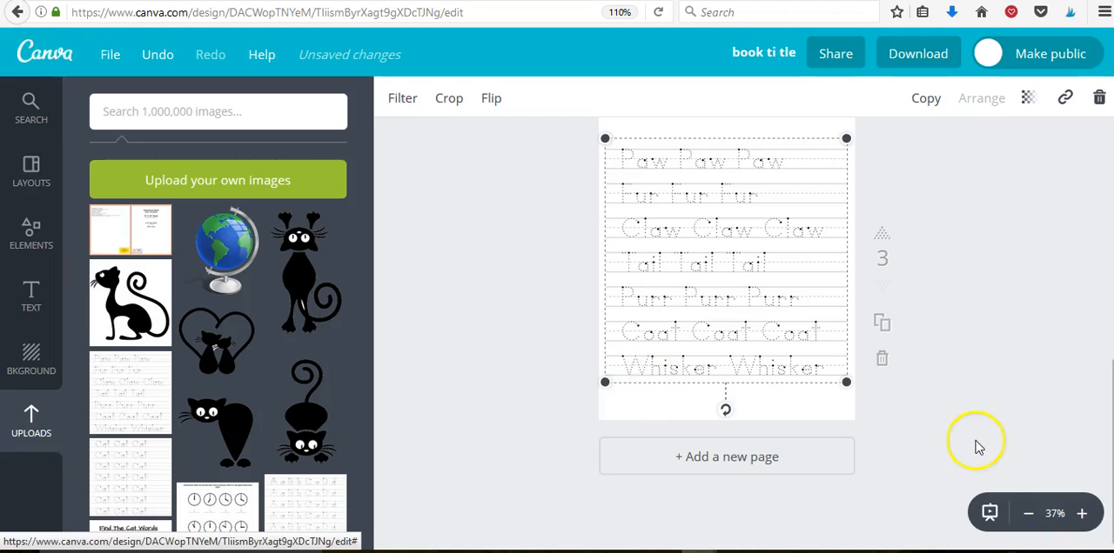
Shrink the tracing worksheet slightly on page 3 and center it, leaving white margins on all sides.
left_click(1026, 514)
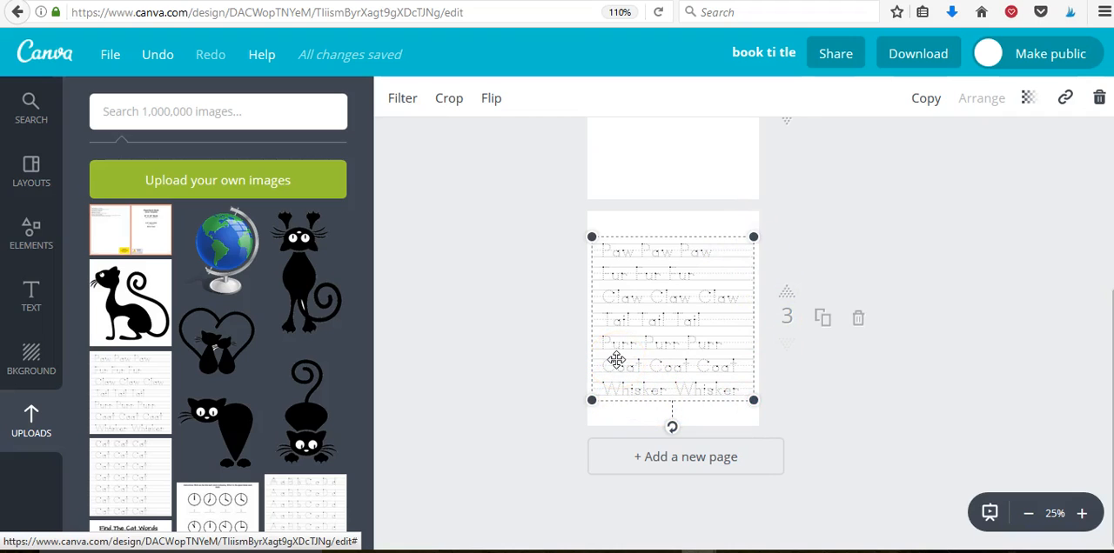
left_click_drag(751, 238, 743, 248)
left_click_drag(677, 313, 682, 309)
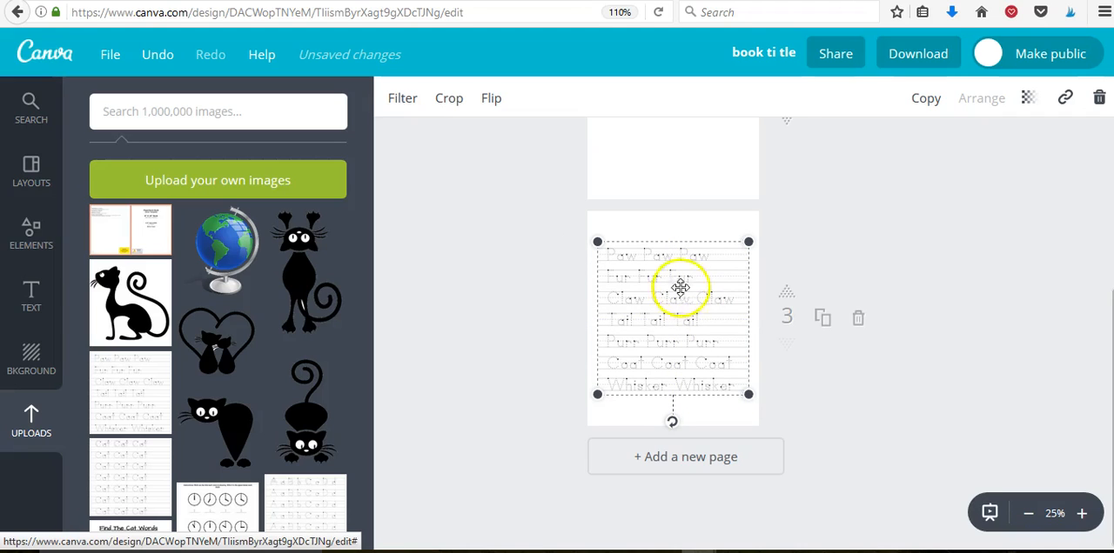
left_click(659, 229)
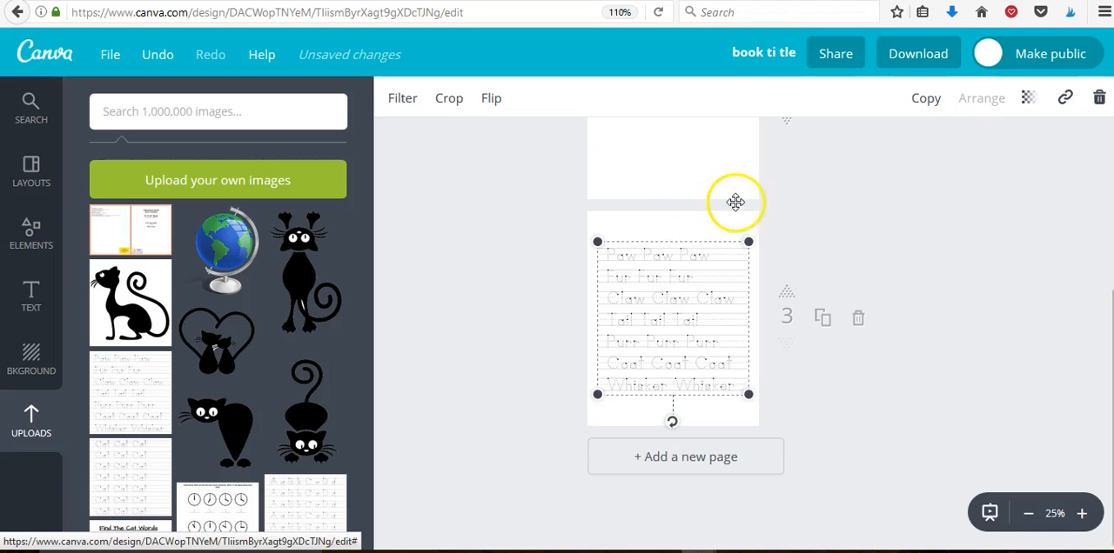
left_click(803, 200)
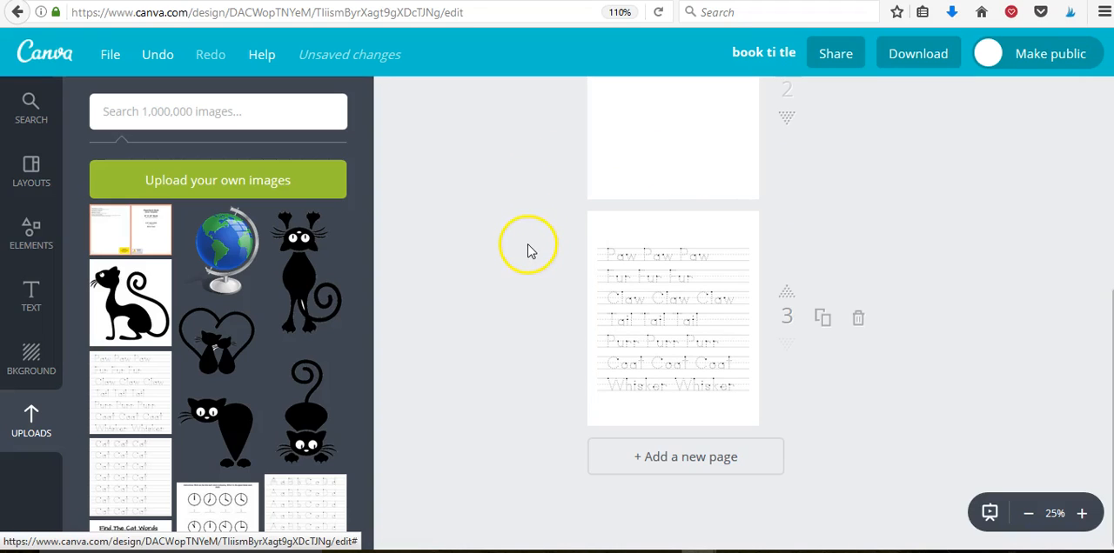
Add a fourth page and place the uploaded clock-reading worksheet with instructions centered on it.
left_click(670, 461)
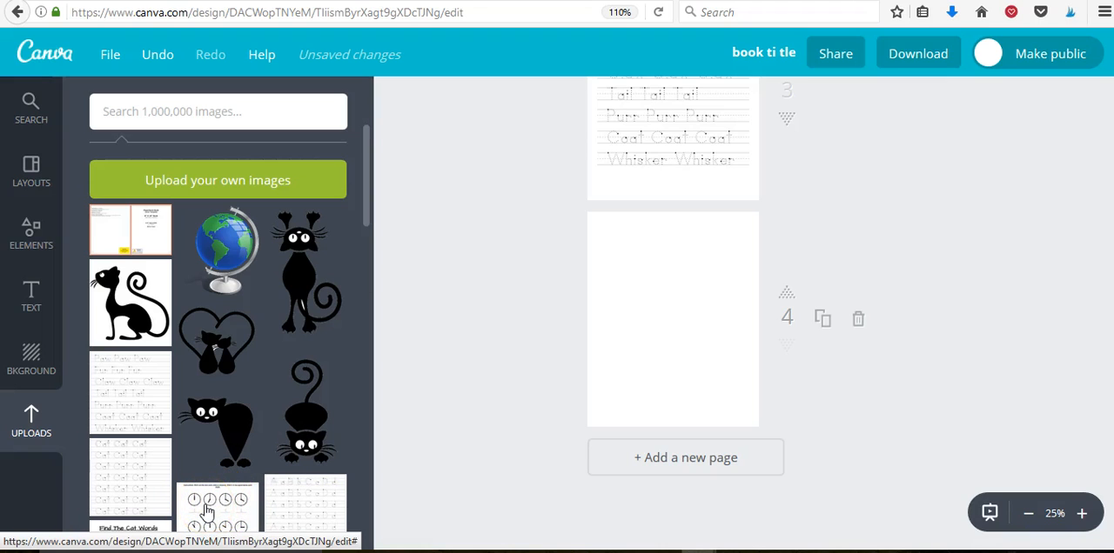
left_click_drag(367, 209, 366, 261)
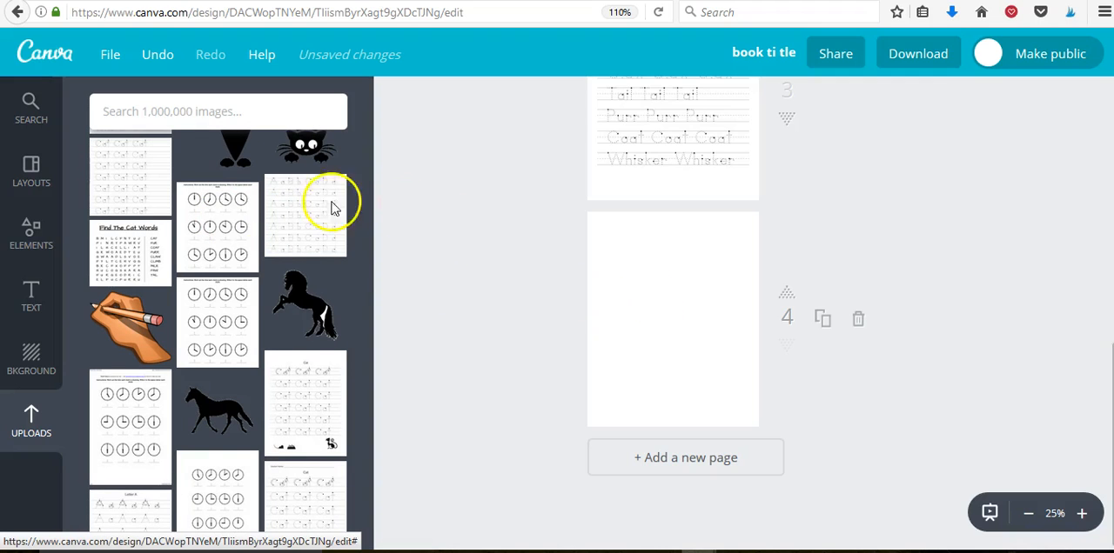
left_click(235, 228)
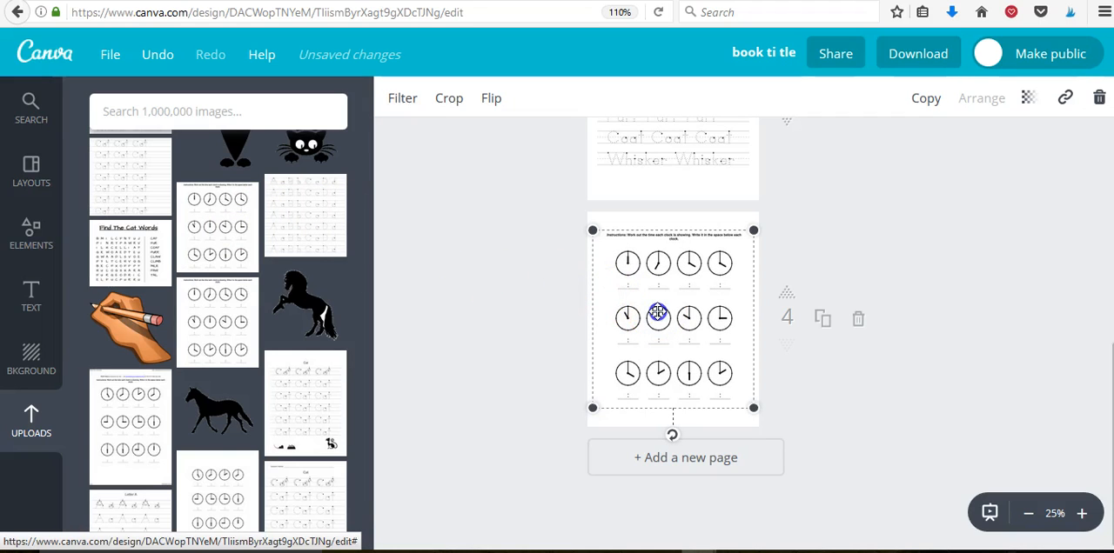
left_click_drag(652, 310, 657, 318)
left_click(545, 305)
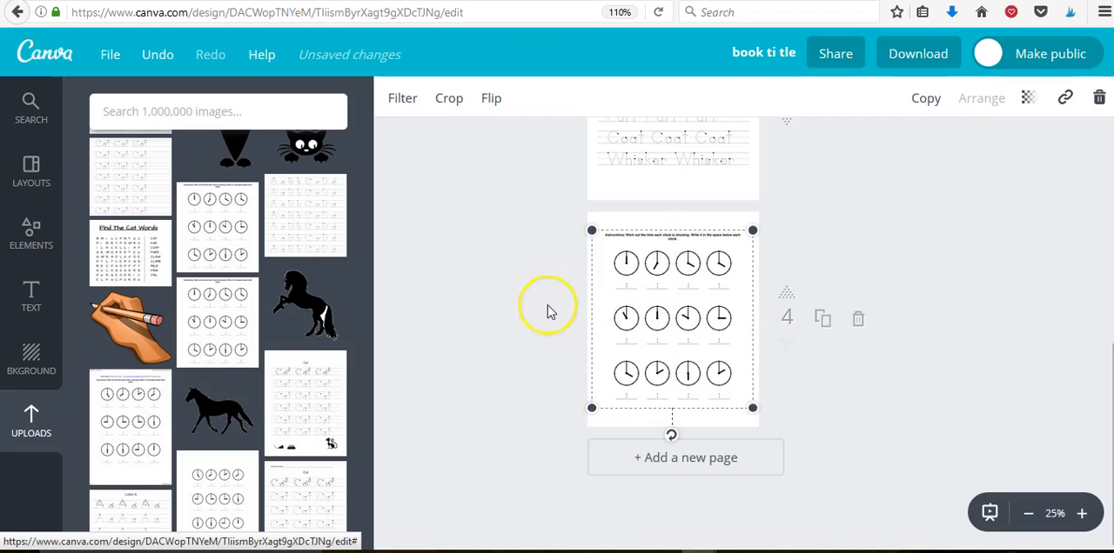
Add a fifth page and place the uploaded "Find The Cat Words" word search on it.
left_click(587, 241)
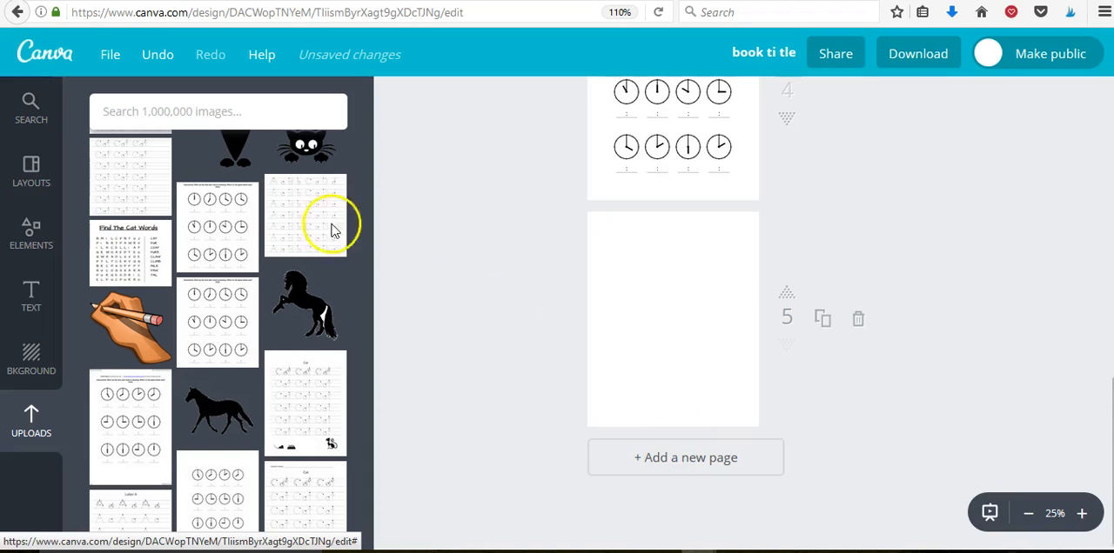
left_click(120, 254)
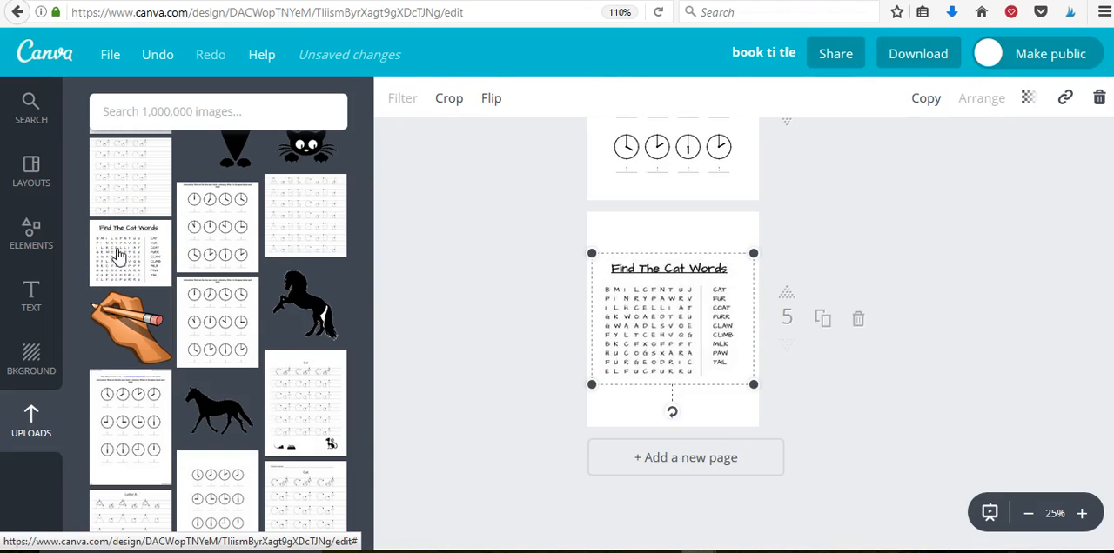
left_click(616, 414)
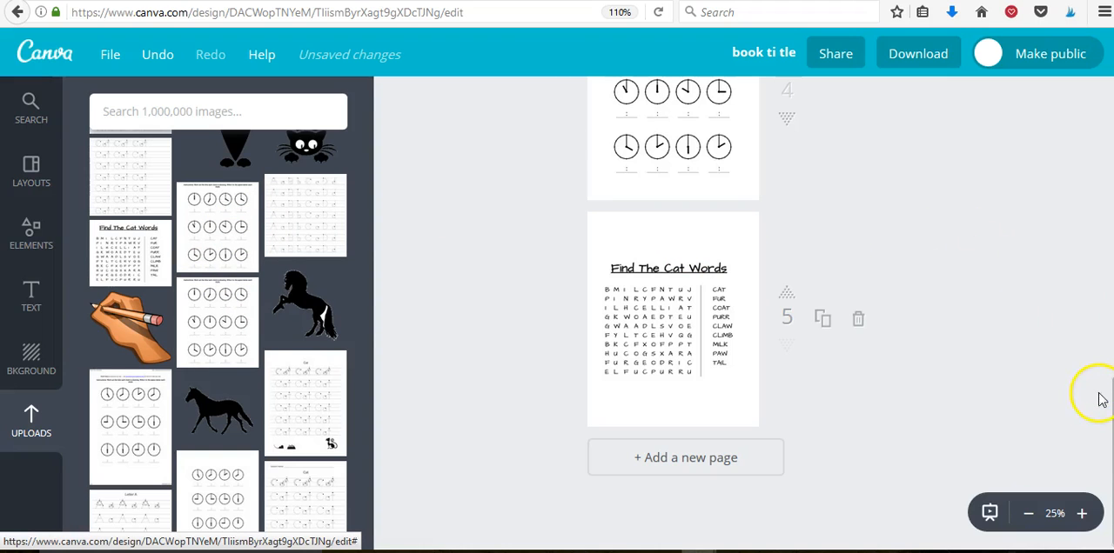
Add the uploaded head-down black cat with the curled, raised tail to the tracing worksheet on page 3.
left_click_drag(1109, 386, 1105, 267)
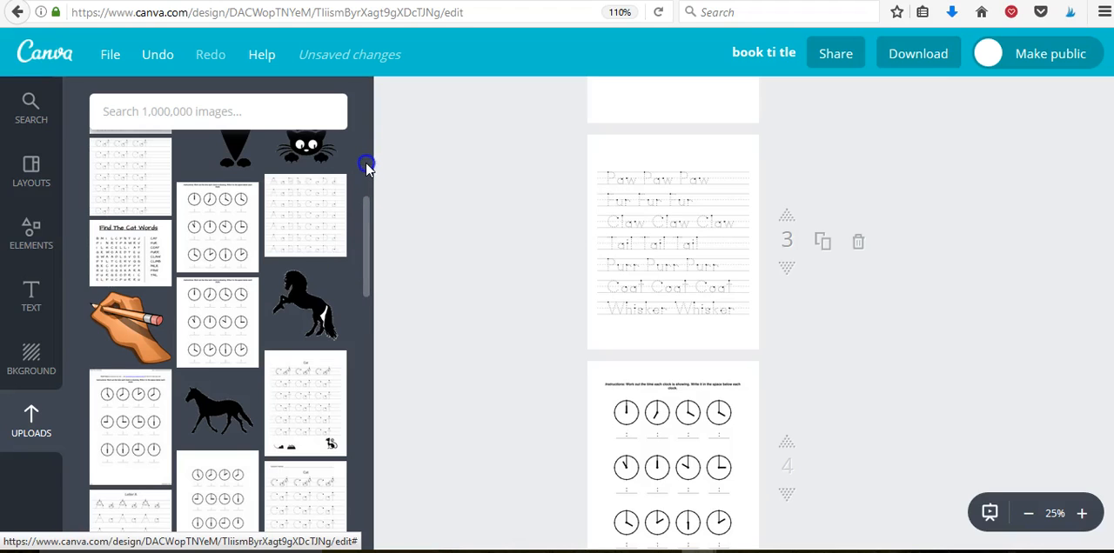
left_click(356, 219)
left_click(366, 207)
left_click_drag(367, 181, 366, 155)
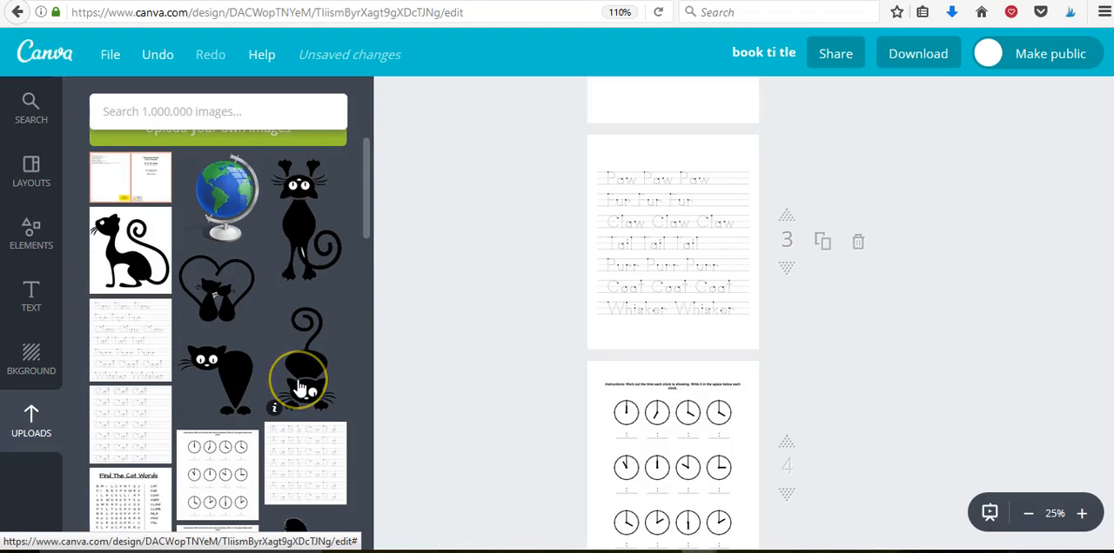
left_click(684, 155)
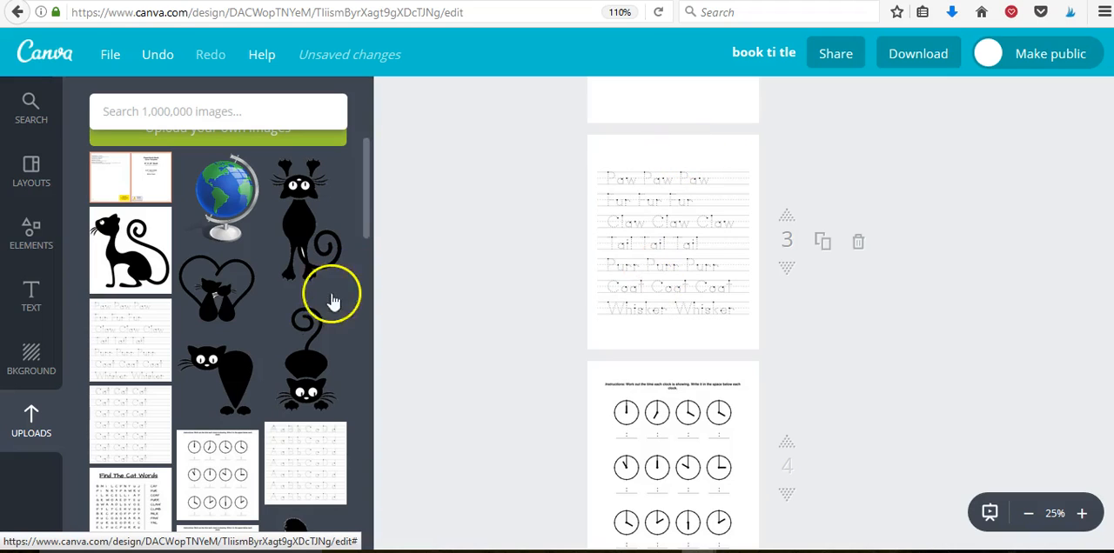
left_click(313, 360)
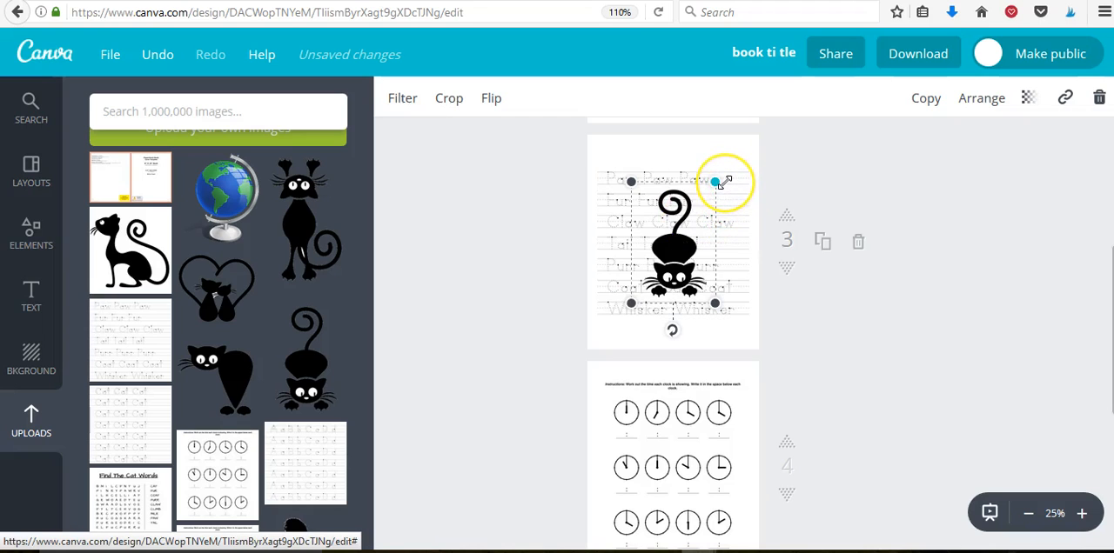
Shrink the cat picture on page 3 to roughly a third of its size and reposition it.
left_click_drag(714, 304, 661, 227)
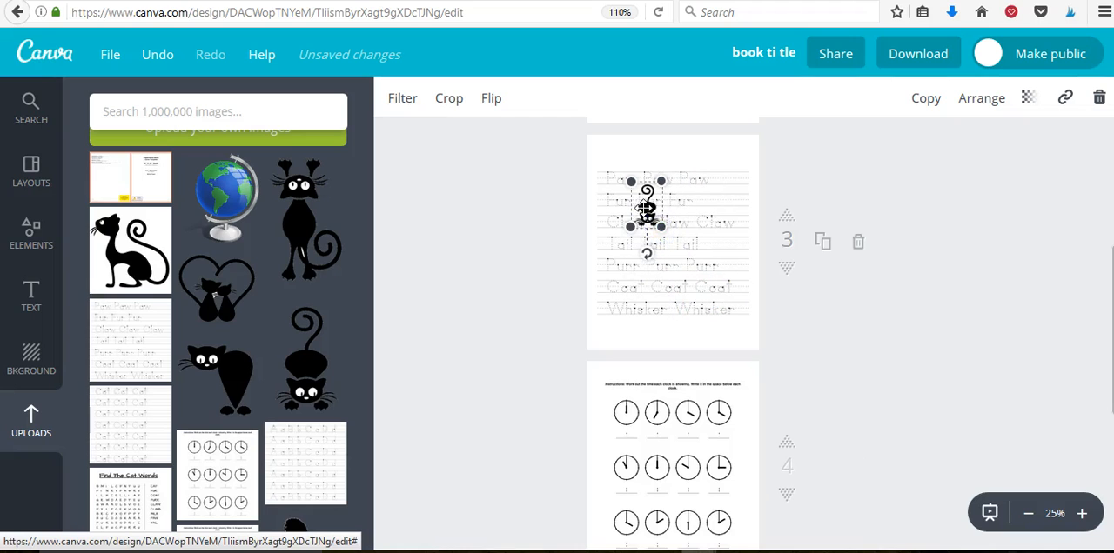
left_click_drag(715, 200, 719, 197)
left_click(607, 157)
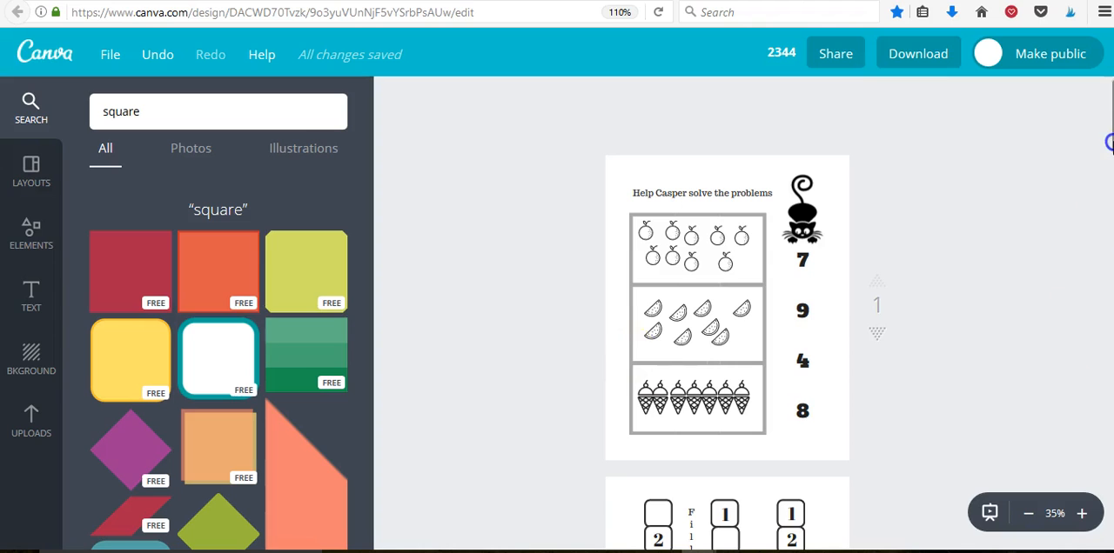
In the 2344 design, recolor the rectangle covering the cats on page 4 coral red and back to white.
left_click_drag(1109, 148, 1109, 252)
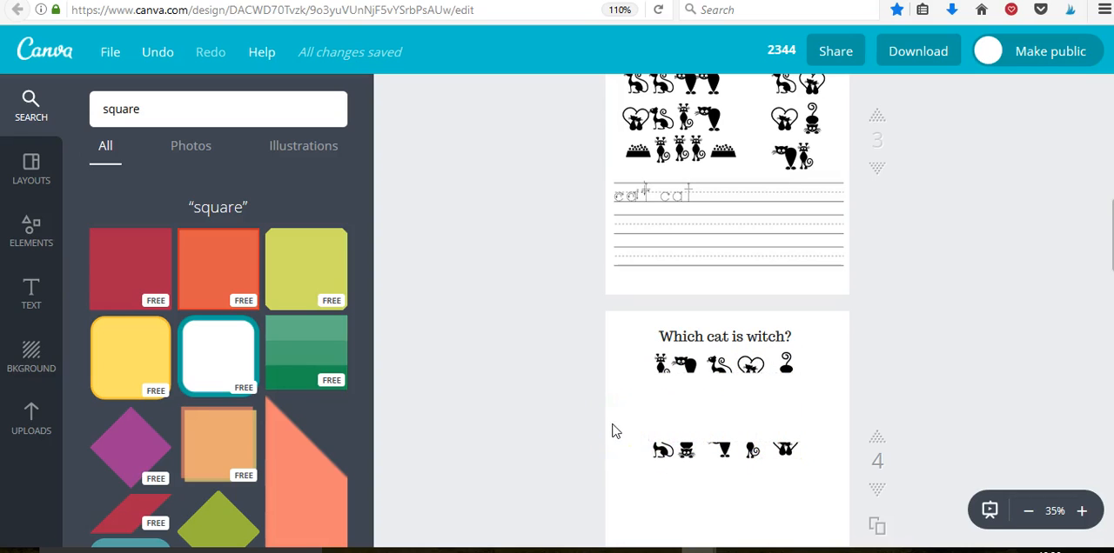
left_click(722, 402)
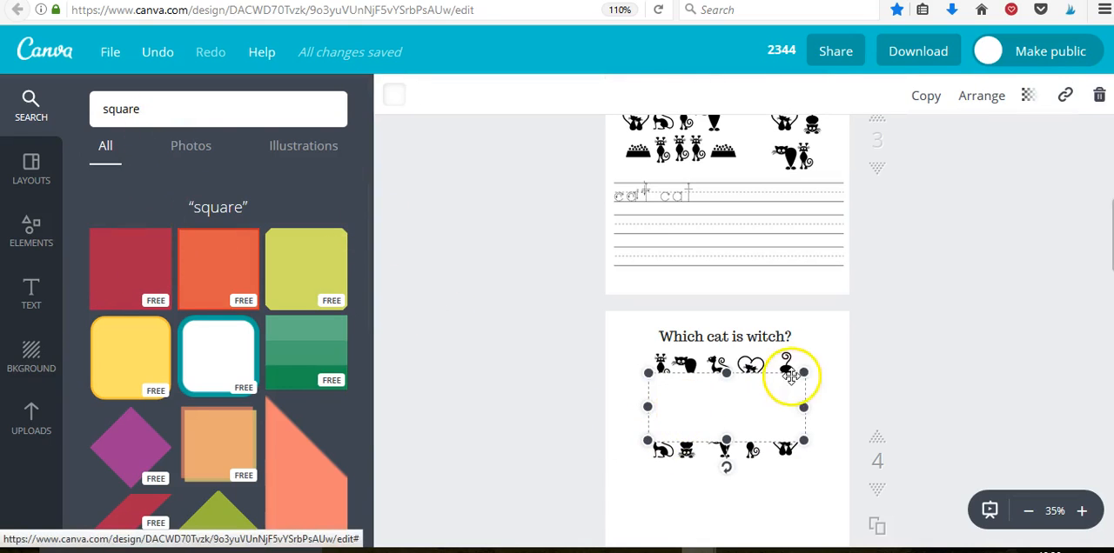
left_click(392, 98)
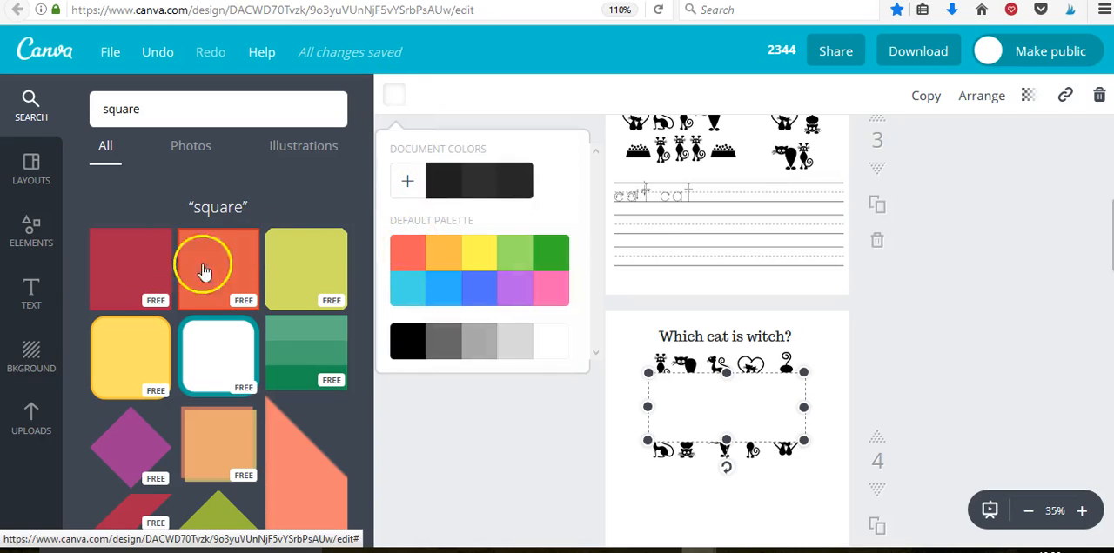
left_click(402, 258)
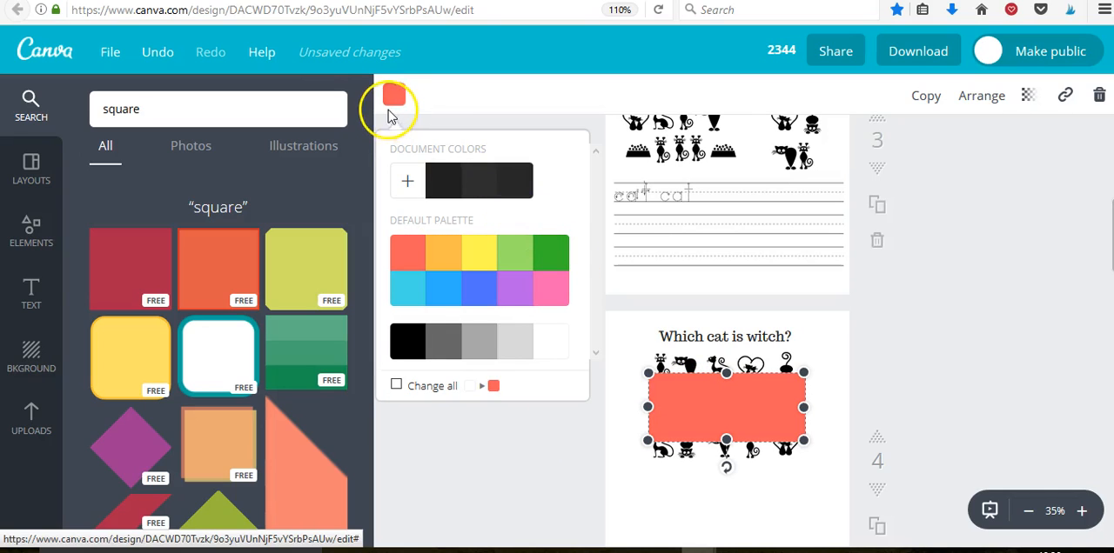
left_click(547, 346)
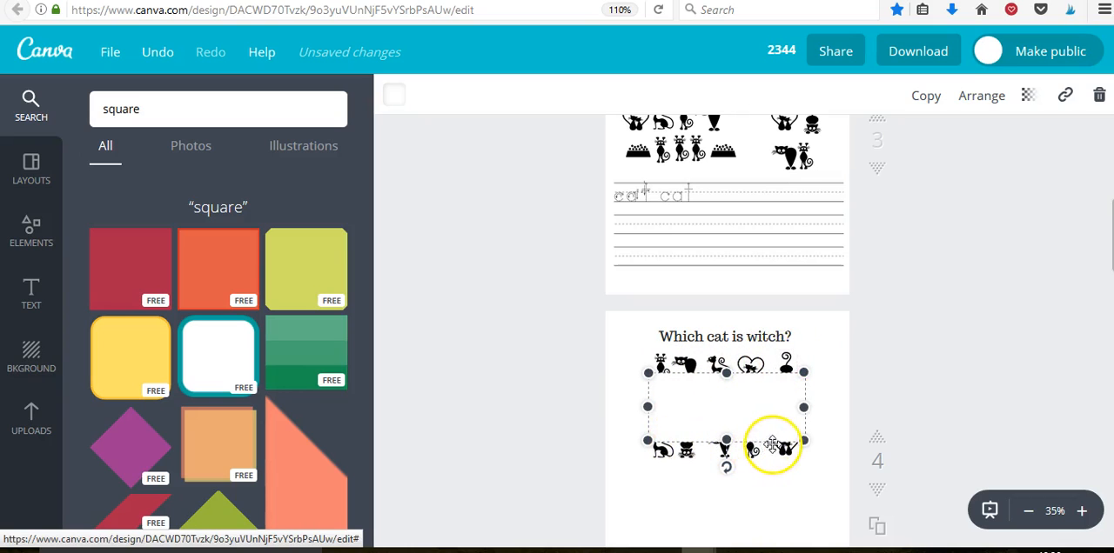
Delete the white rectangle between the two rows of cats under "Which cat is witch?" on page 4.
left_click(1098, 96)
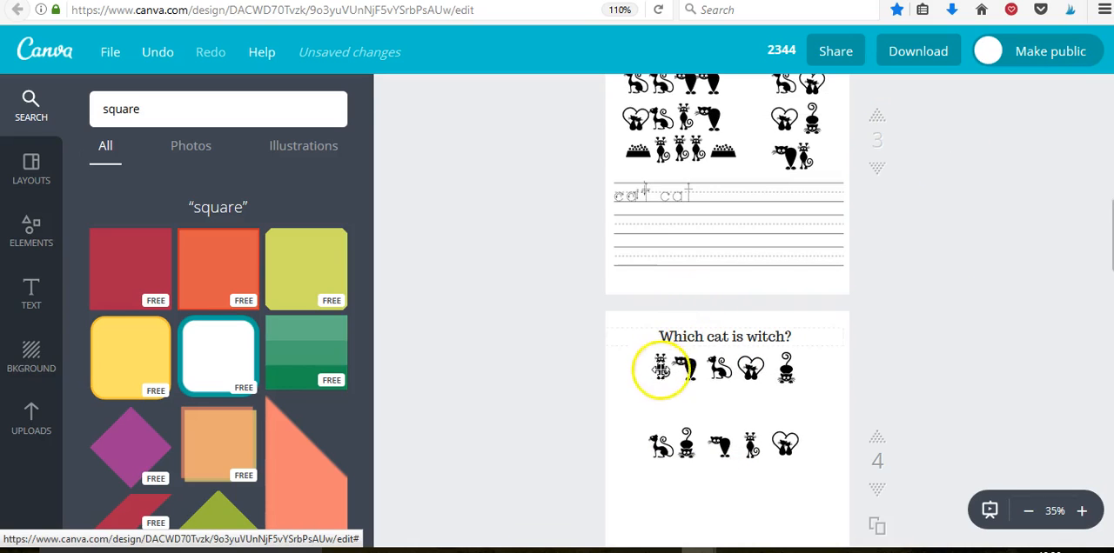
left_click_drag(762, 381, 750, 444)
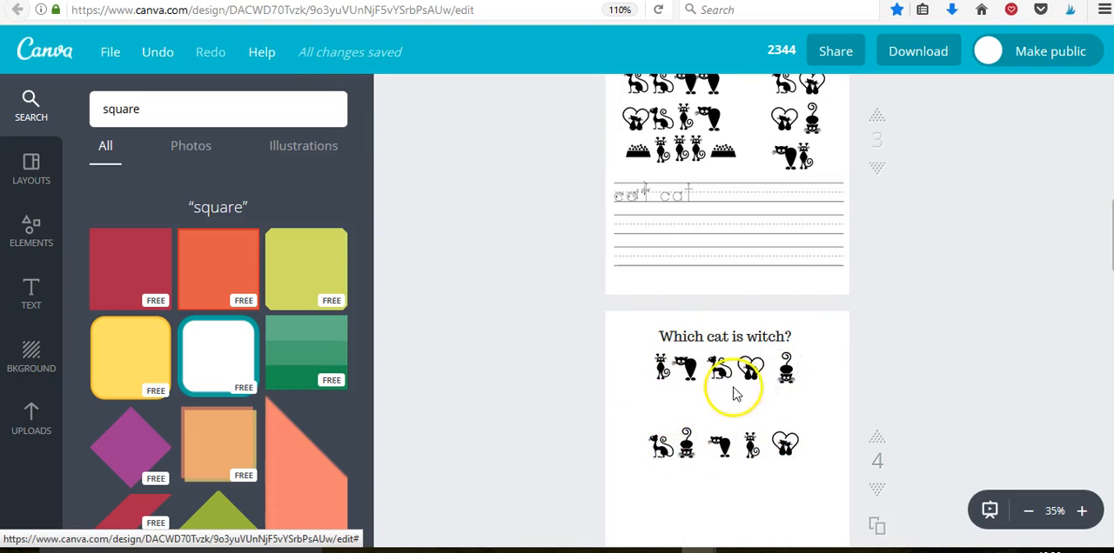
left_click(936, 336)
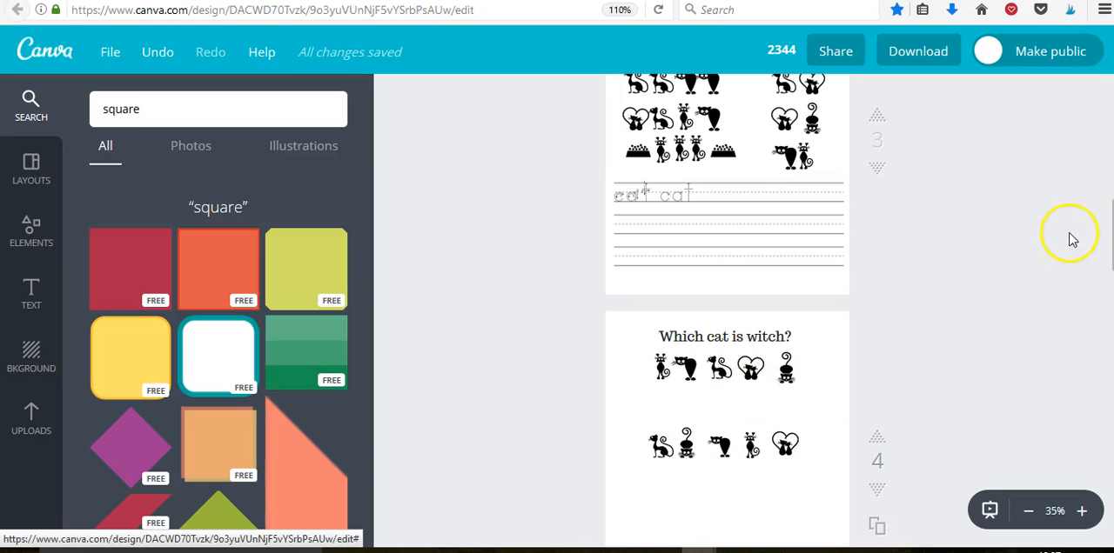
Set the download file type to PDF - Print for all pages, and close the download options without downloading.
left_click(1112, 179)
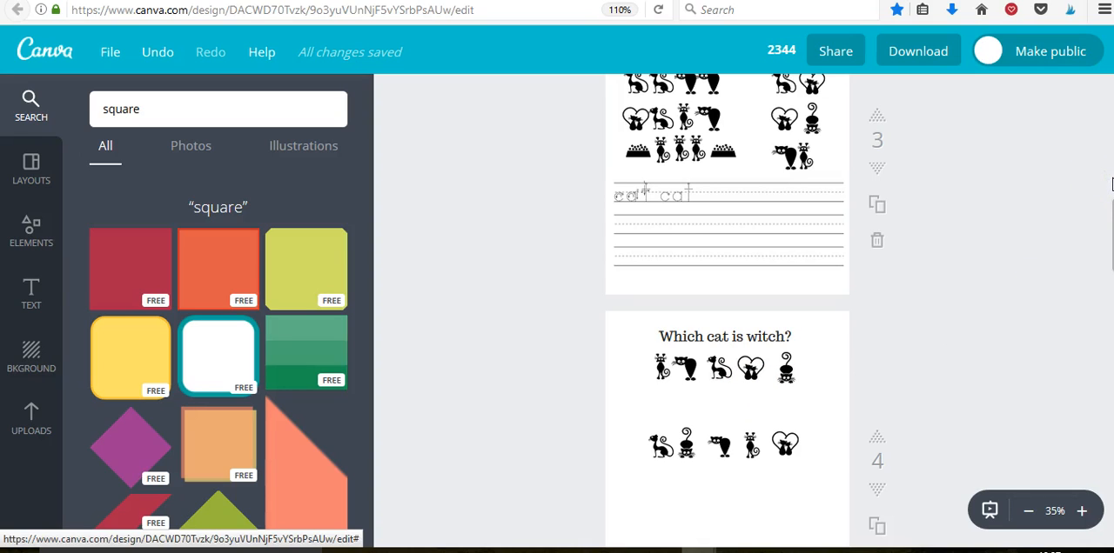
left_click_drag(1112, 208, 1098, 96)
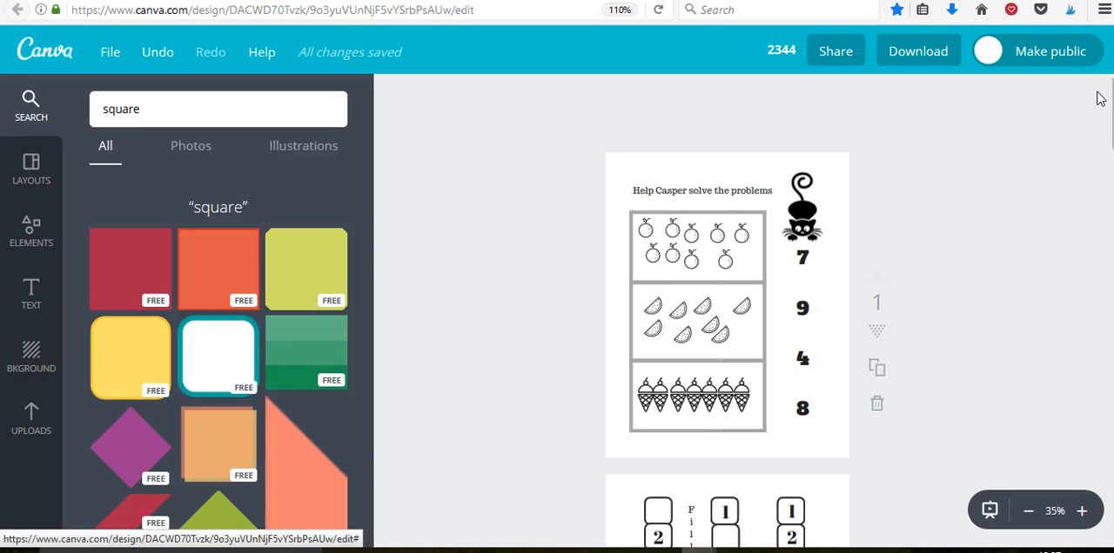
left_click(1099, 95)
scroll(660, 351, "down", 1)
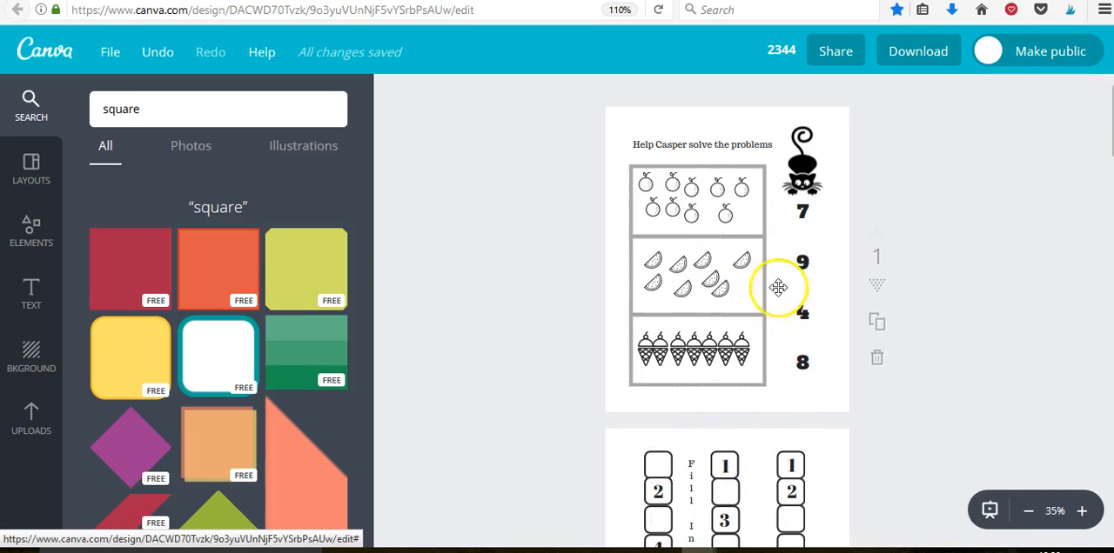
left_click(925, 55)
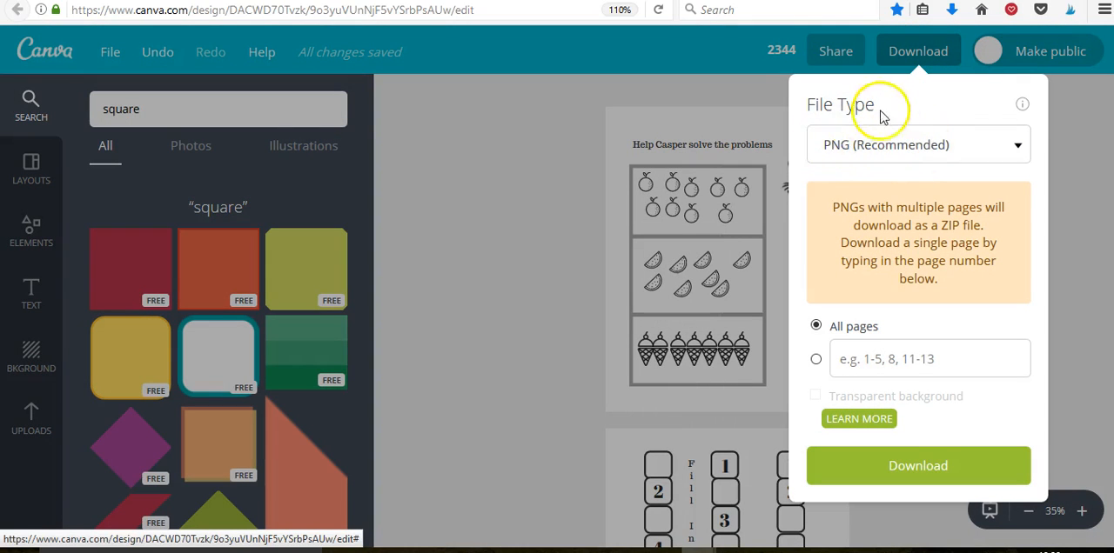
left_click(910, 146)
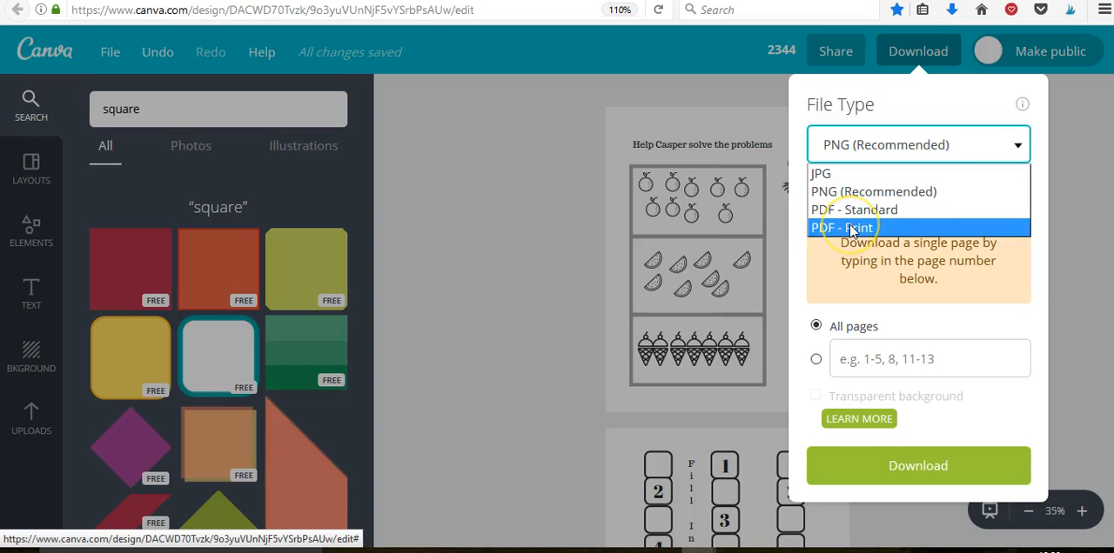
left_click(851, 226)
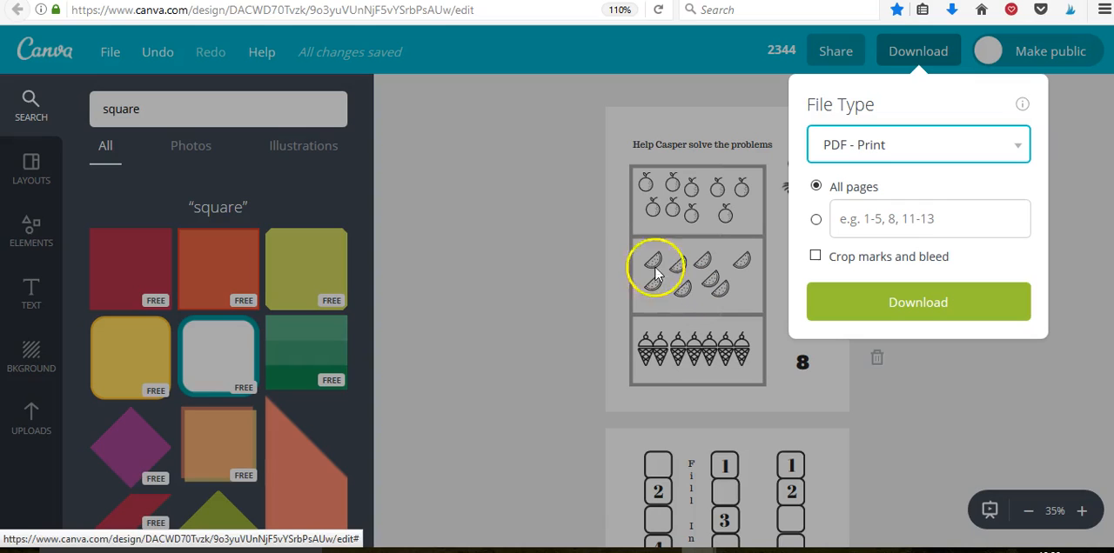
left_click(576, 235)
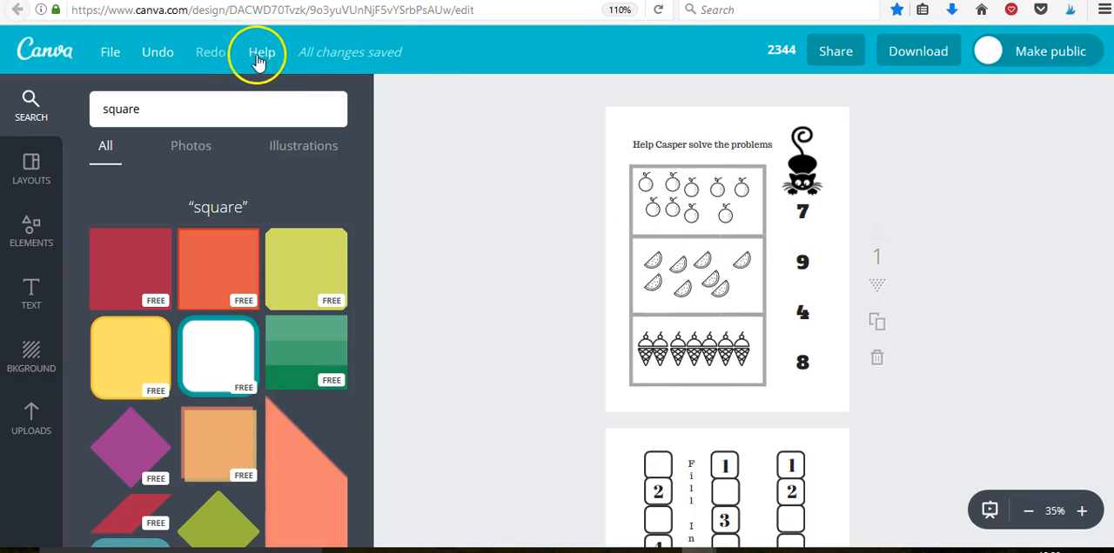
left_click(522, 223)
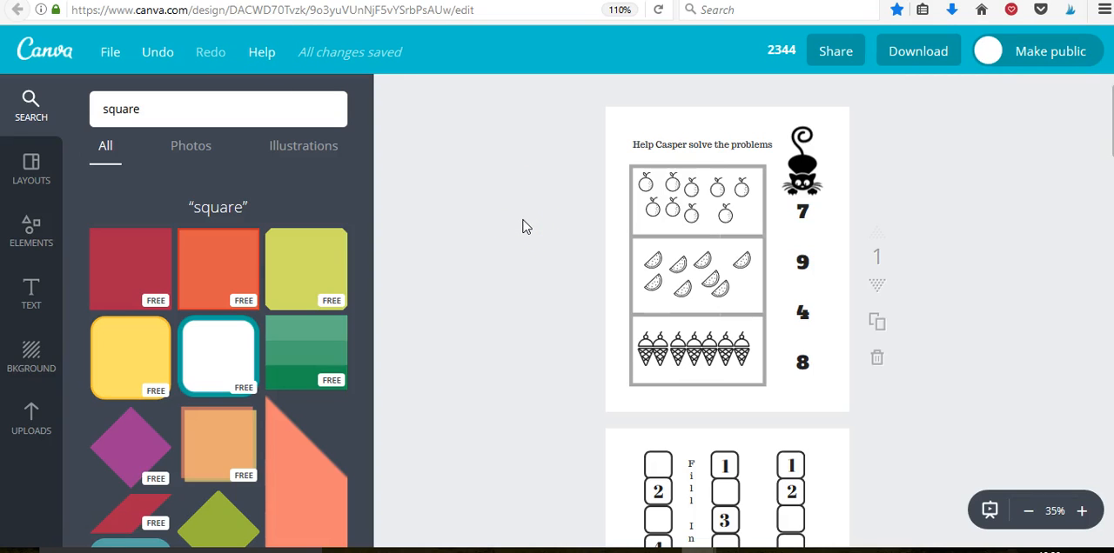